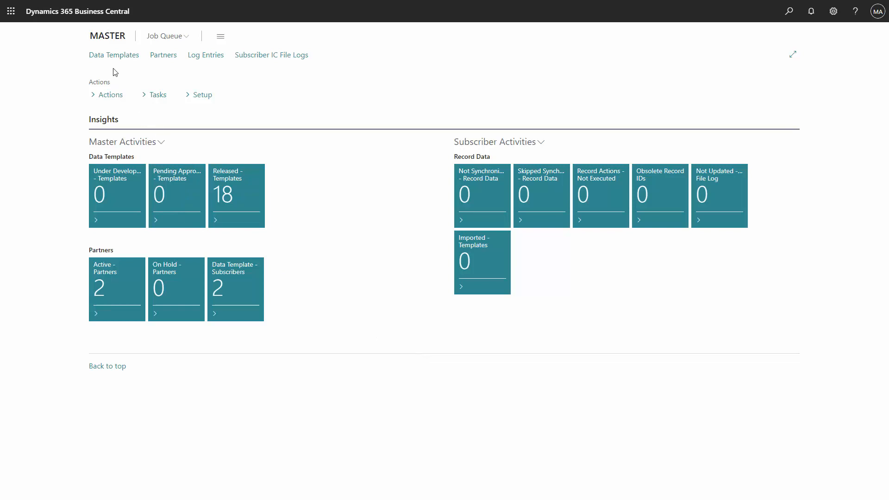
Create a new data template with the code PAYMENT TERMS for table ID 3
left_click(117, 57)
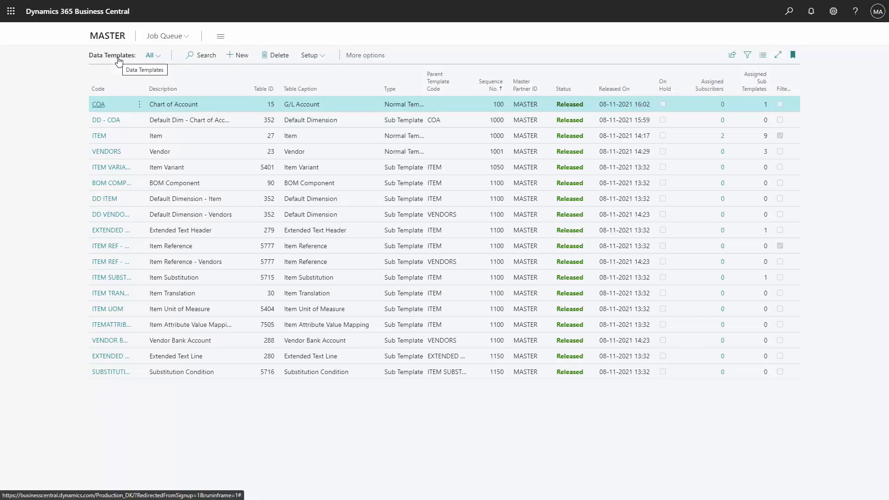
left_click(237, 56)
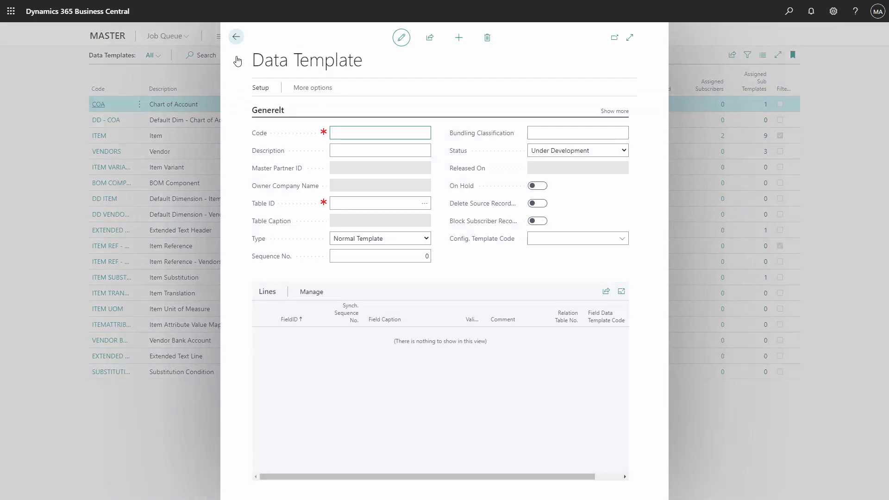
type("Payment terms")
key("Tab")
key("Tab")
key("Tab")
key("Tab")
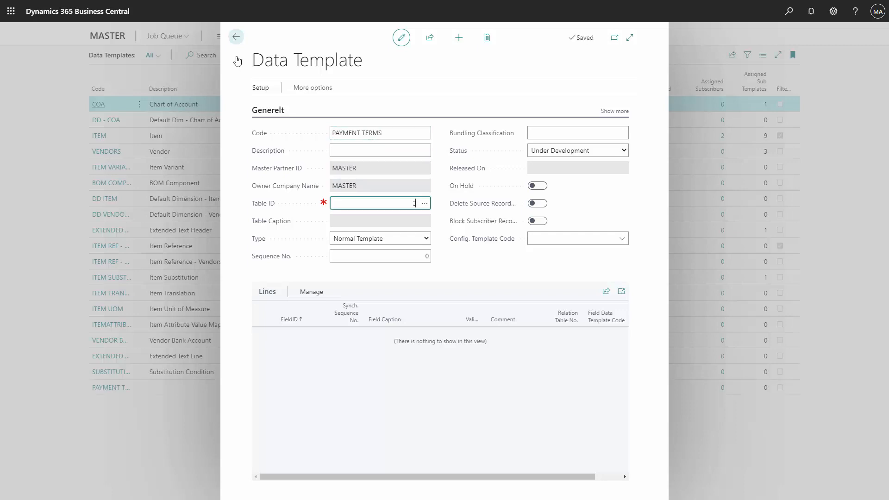
type("3")
key("Tab")
key("Tab")
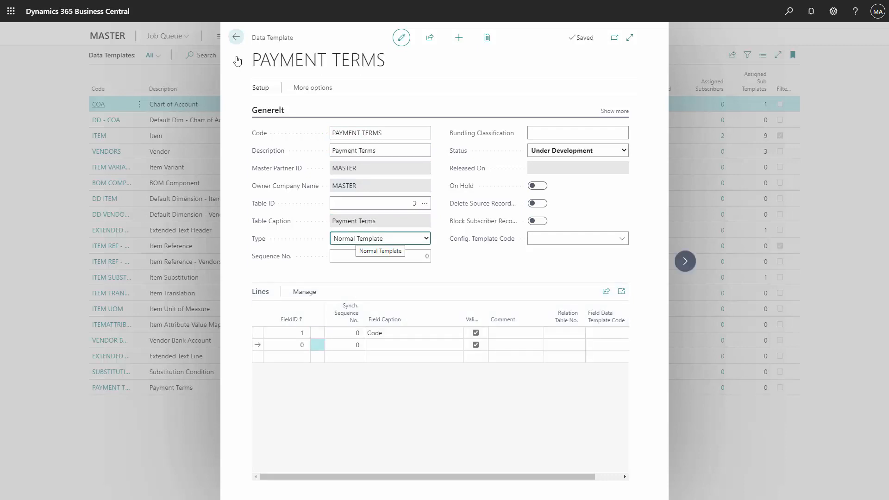
Set the PAYMENT TERMS template's type to Field Template and its sequence number to 10
left_click(388, 236)
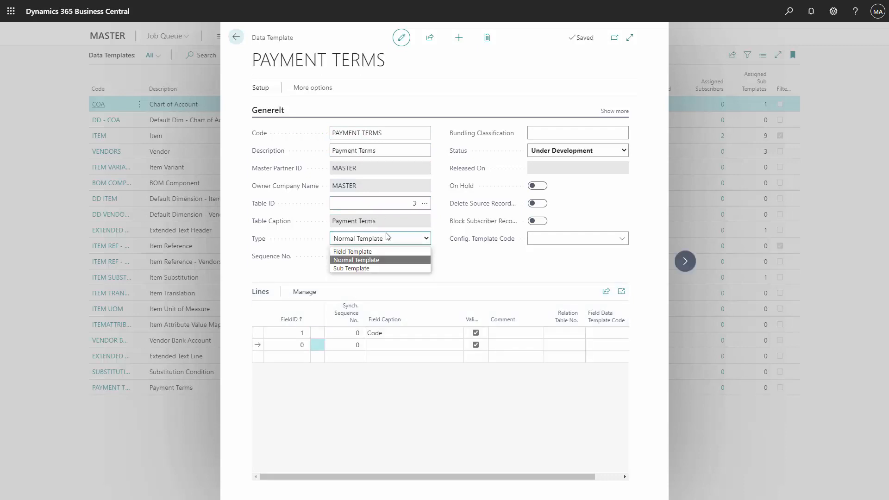
left_click(366, 251)
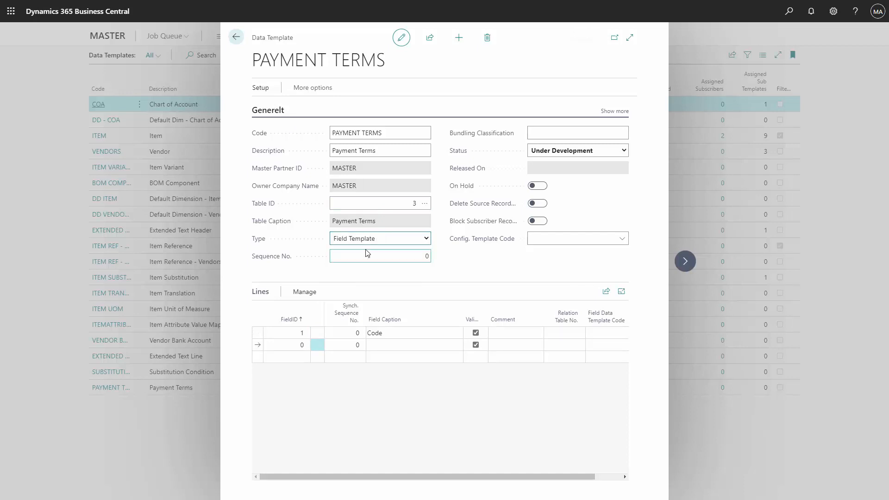
left_click(369, 258)
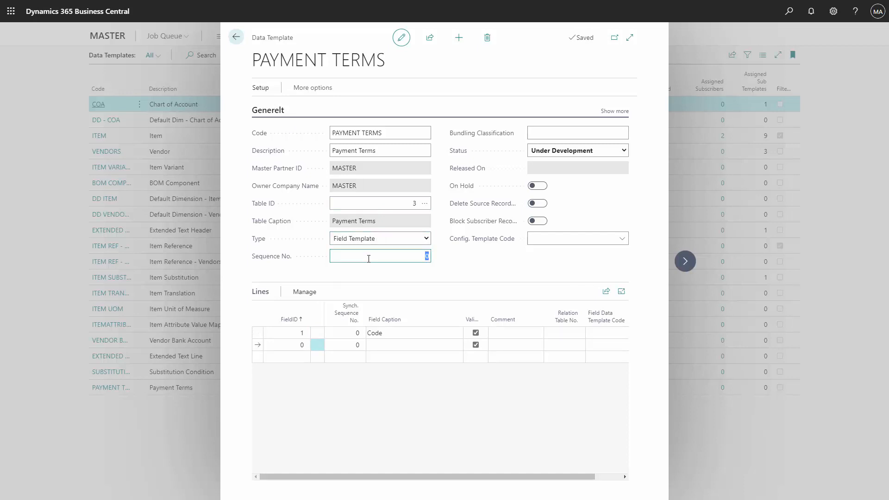
type("10")
key("Tab")
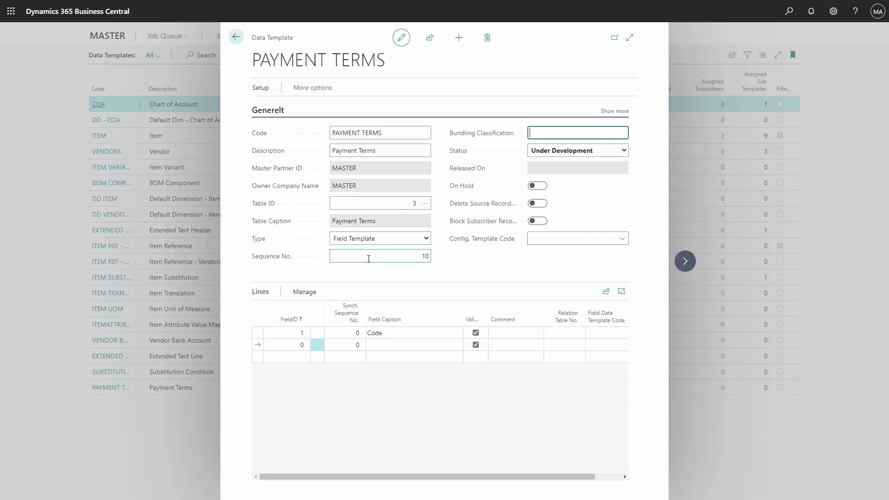
Add the table fields from Code through Calc. Pmt. Disc. on Cr. Memos to the PAYMENT TERMS template's lines
left_click(260, 88)
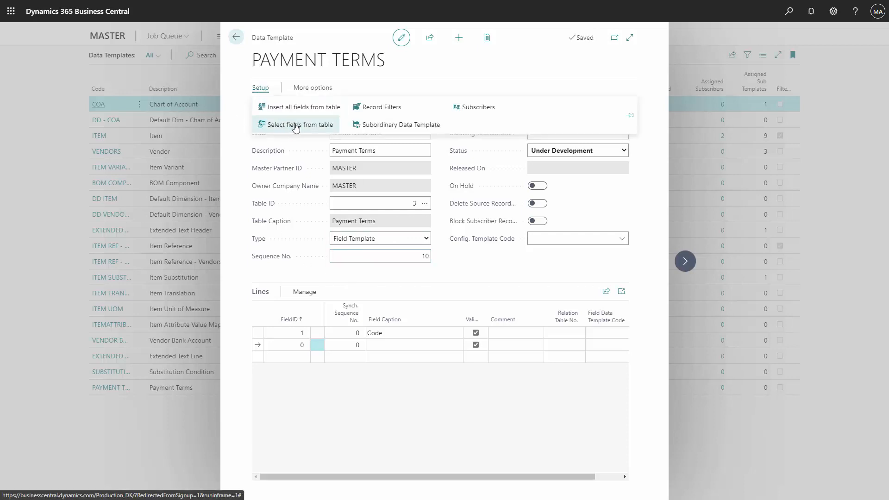
left_click(293, 131)
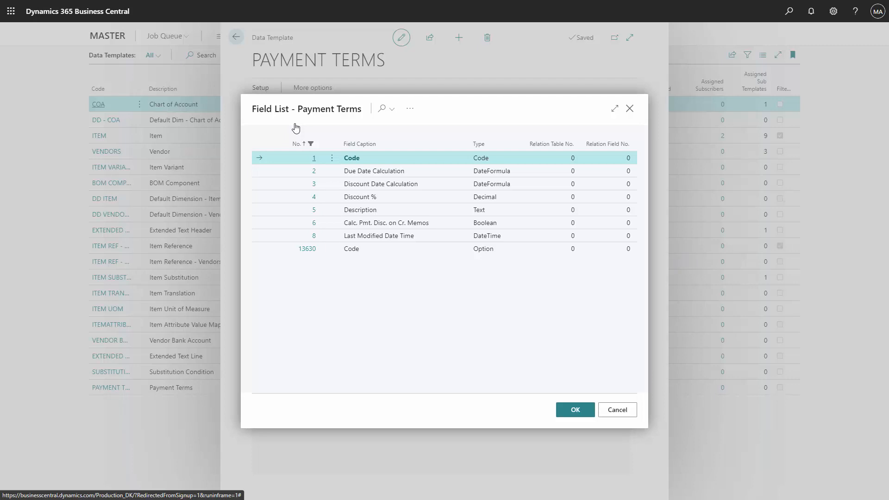
key("shift+Down")
key("shift+Down")
key("shift+Down")
key("shift+Down")
key("shift+Down")
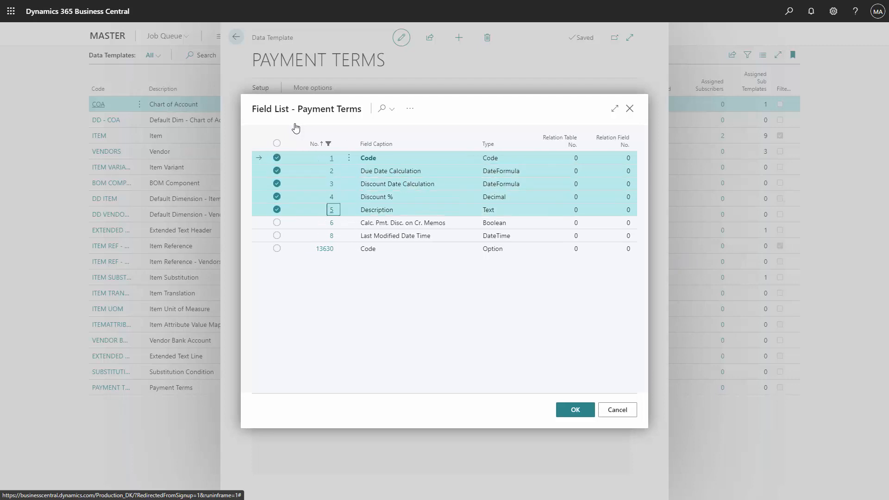
left_click(580, 418)
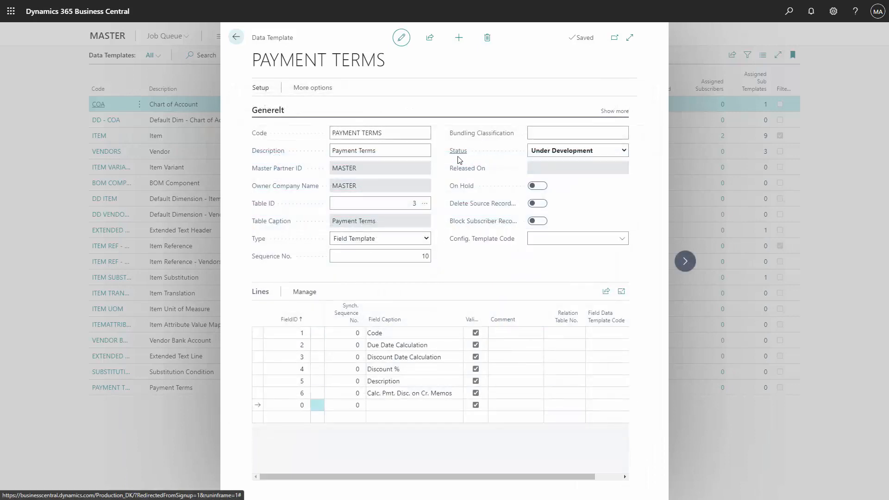
Change the PAYMENT TERMS template's status to Released and return to the template list
mouse_move(471, 157)
left_click(551, 151)
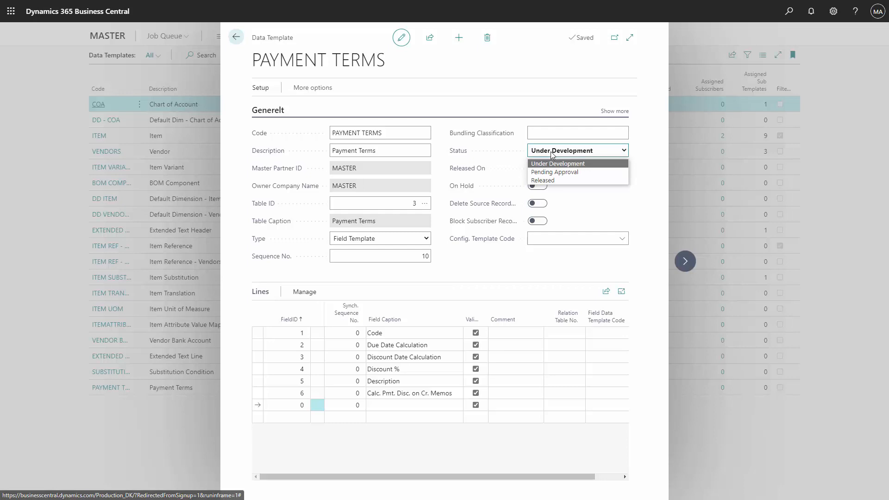
left_click(548, 180)
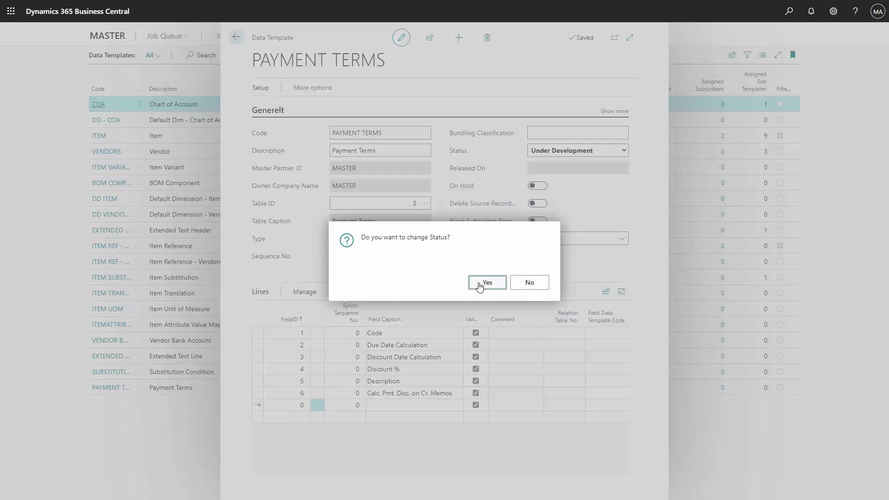
left_click(480, 286)
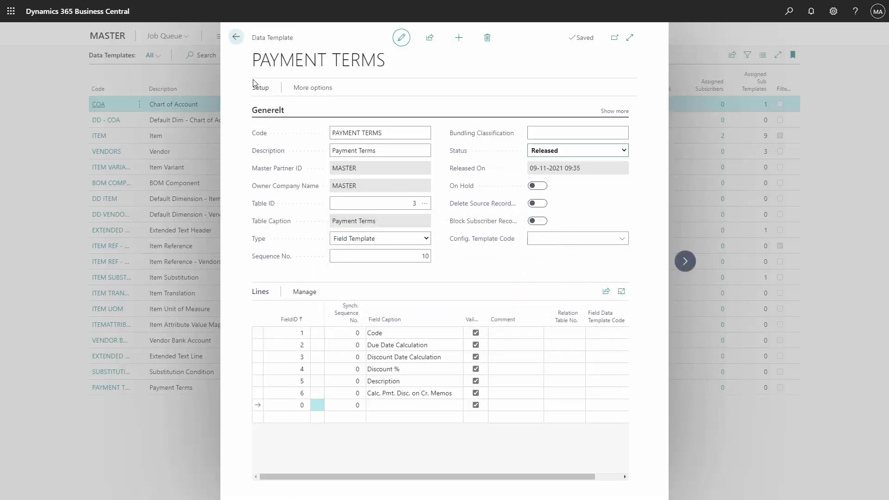
left_click(236, 38)
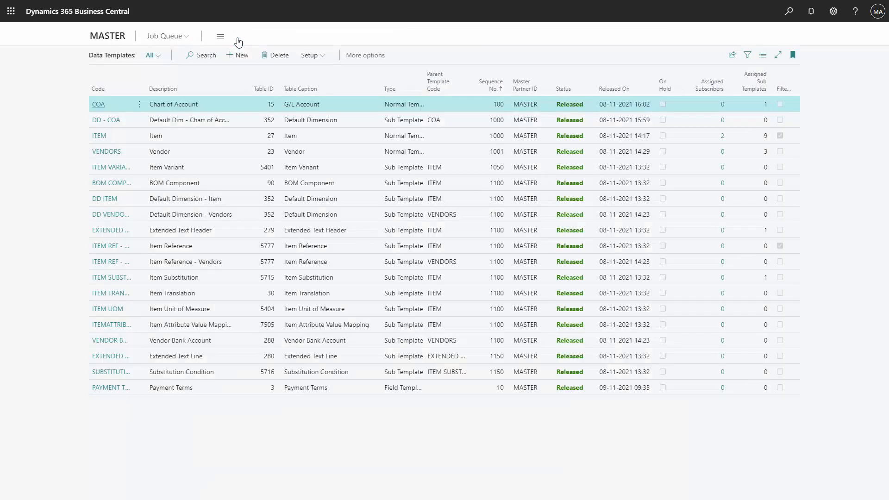
Open the VENDORS data template for editing and change its status to Under Development
left_click(107, 152)
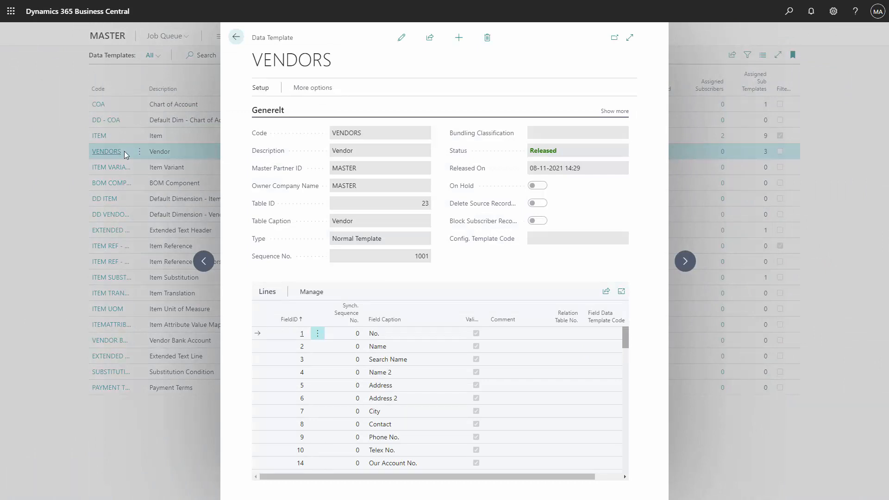
left_click(401, 37)
left_click(547, 152)
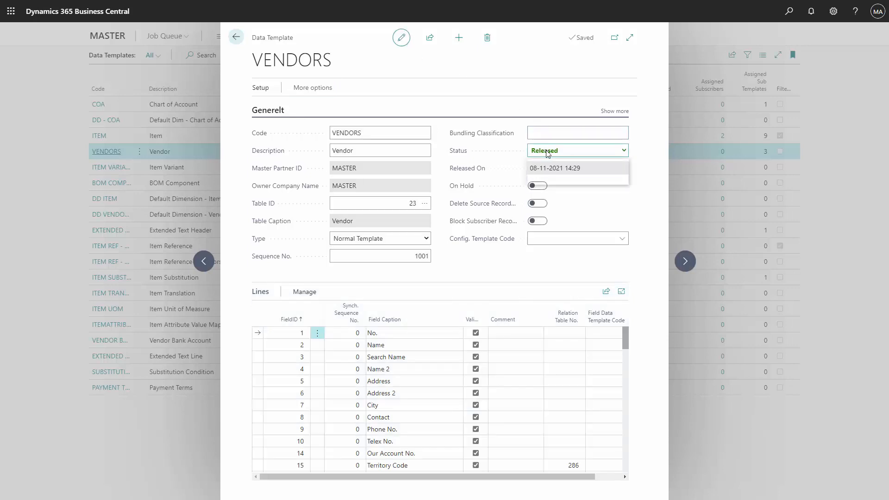
left_click(545, 163)
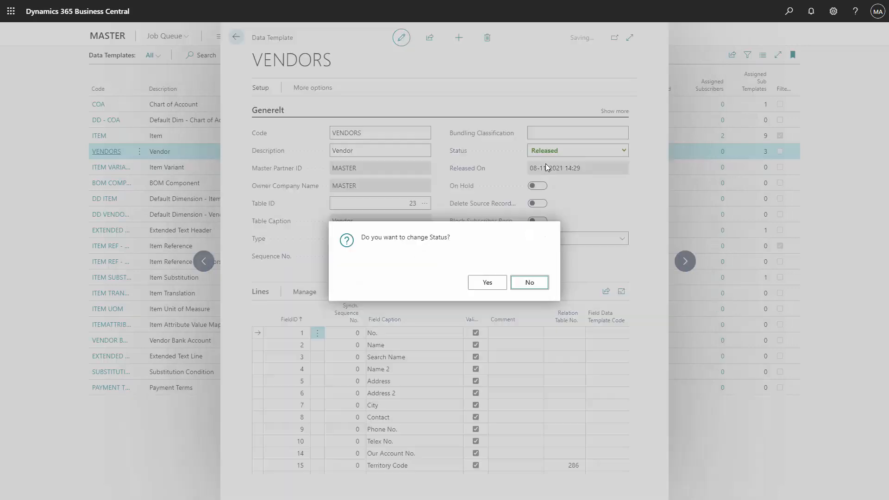
left_click(487, 283)
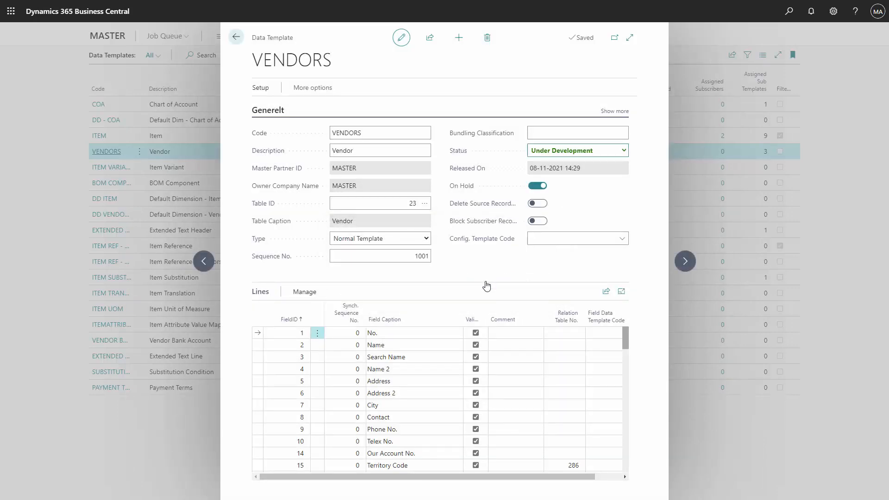
Assign PAYMENT TERMS as the field data template code on the VENDORS template's Payment Terms Code line
left_click(422, 418)
scroll(425, 426, "down", 1)
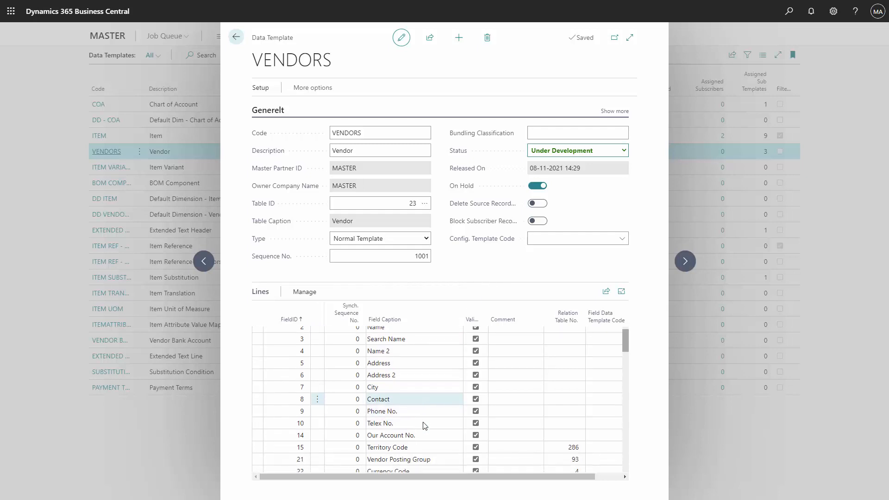
scroll(425, 426, "down", 1)
scroll(425, 426, "down", 1)
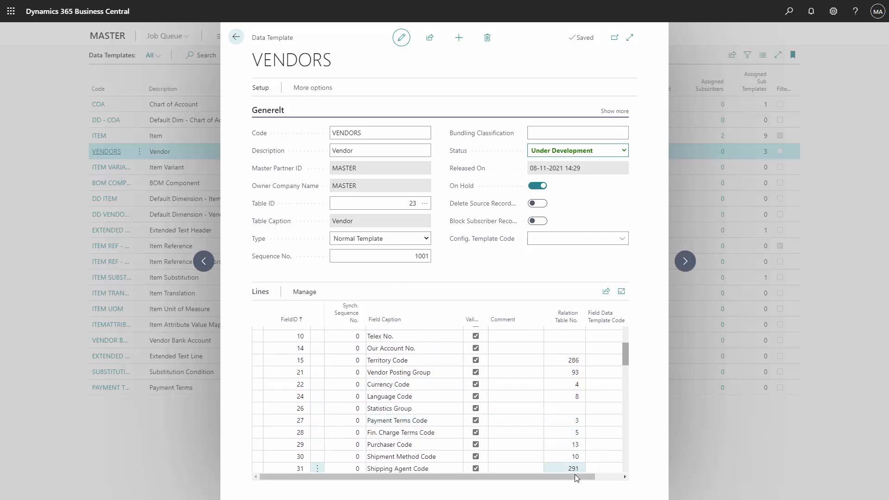
left_click_drag(577, 475, 600, 476)
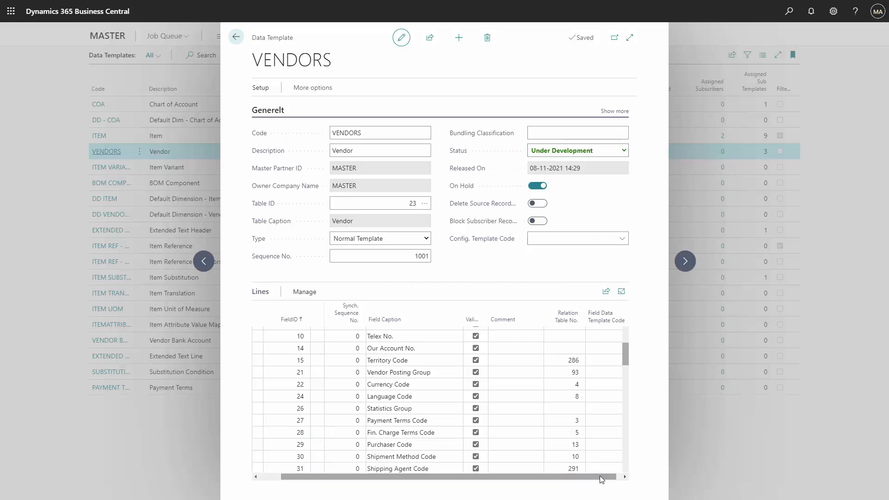
left_click(625, 476)
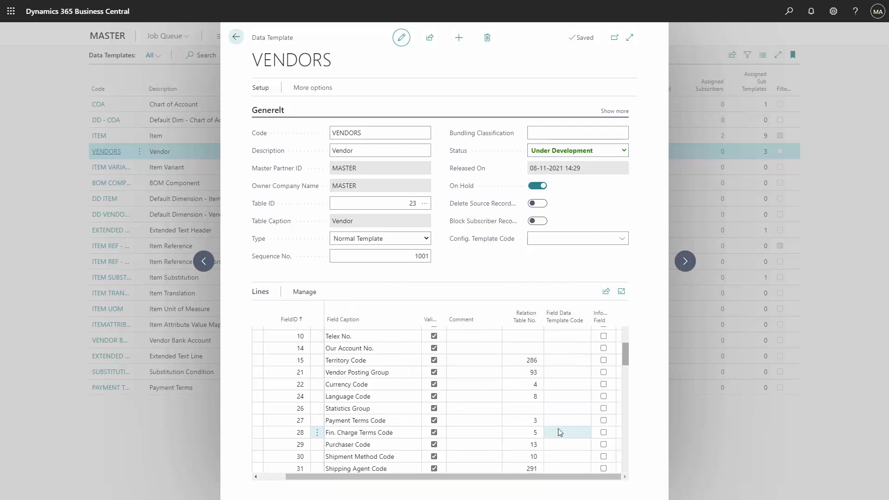
left_click(572, 421)
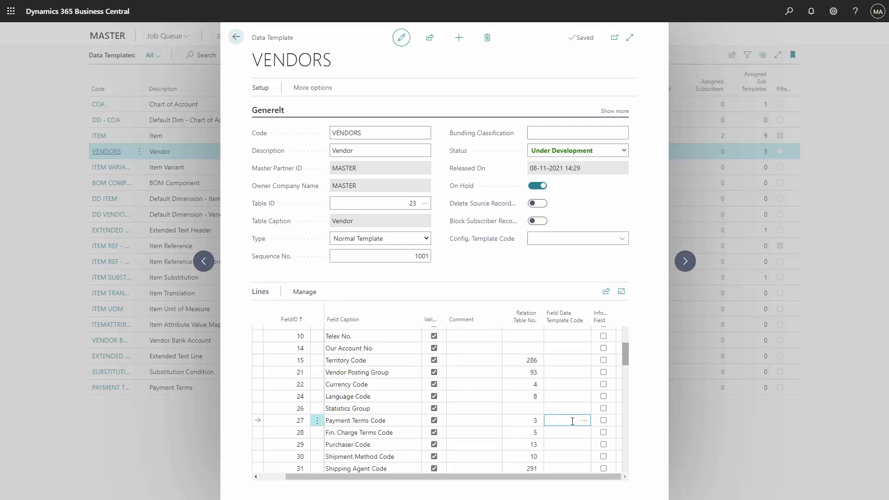
left_click(584, 421)
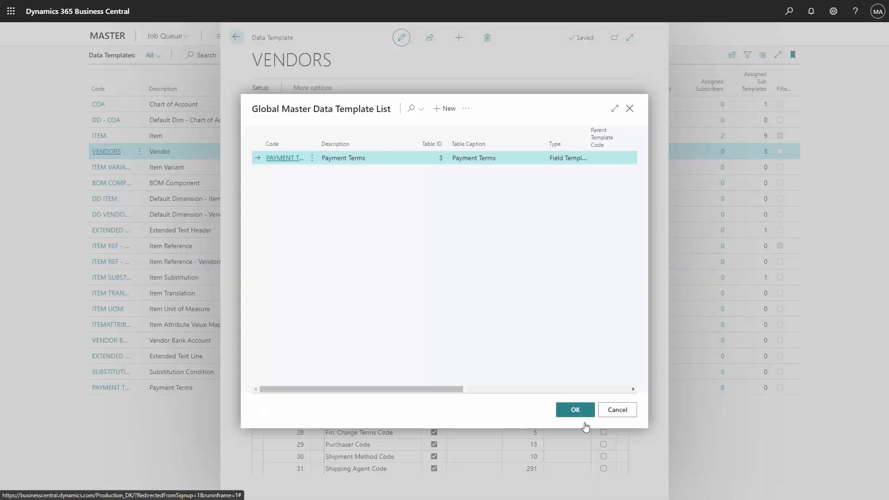
left_click(577, 411)
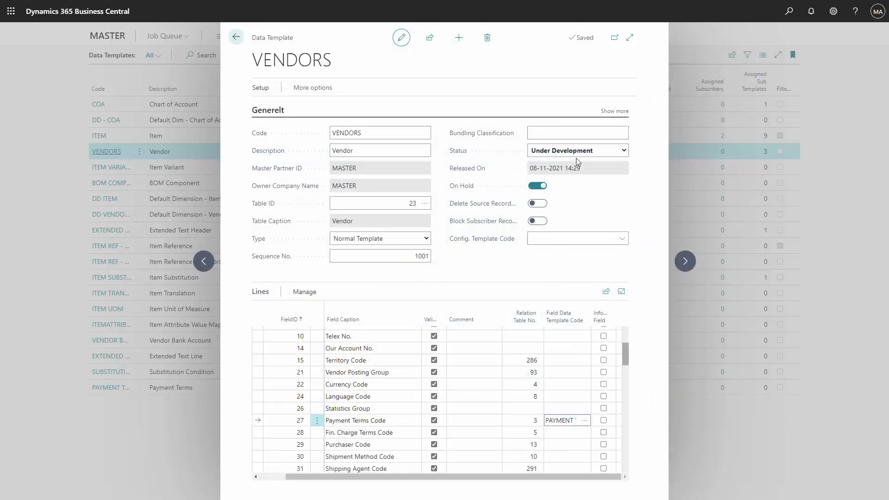
Change the VENDORS template's status to Released and return to the template list
left_click(603, 154)
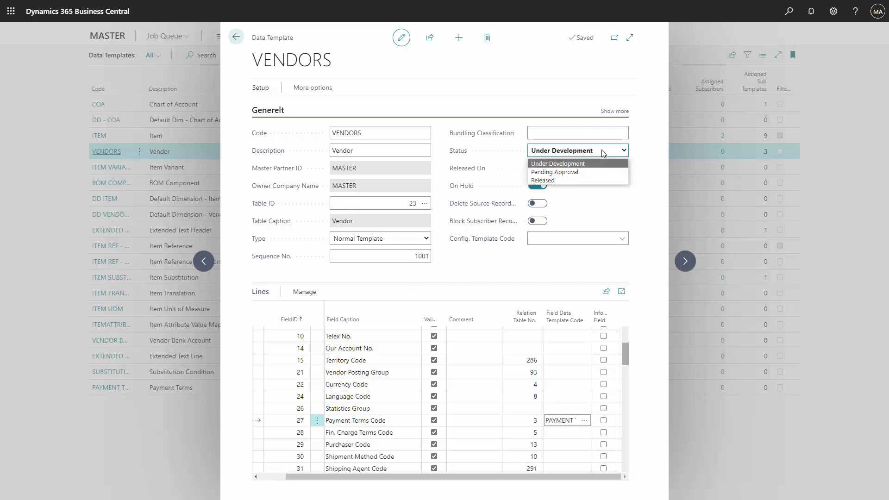
left_click(573, 181)
left_click(483, 283)
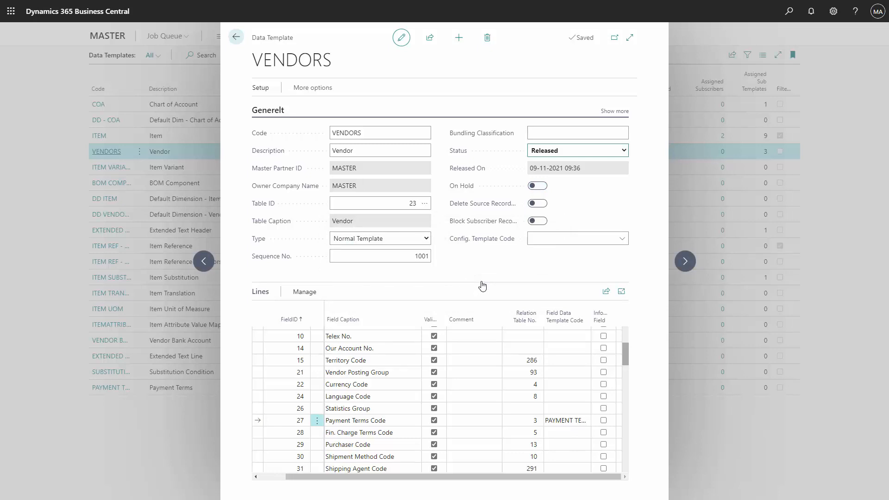
left_click(236, 38)
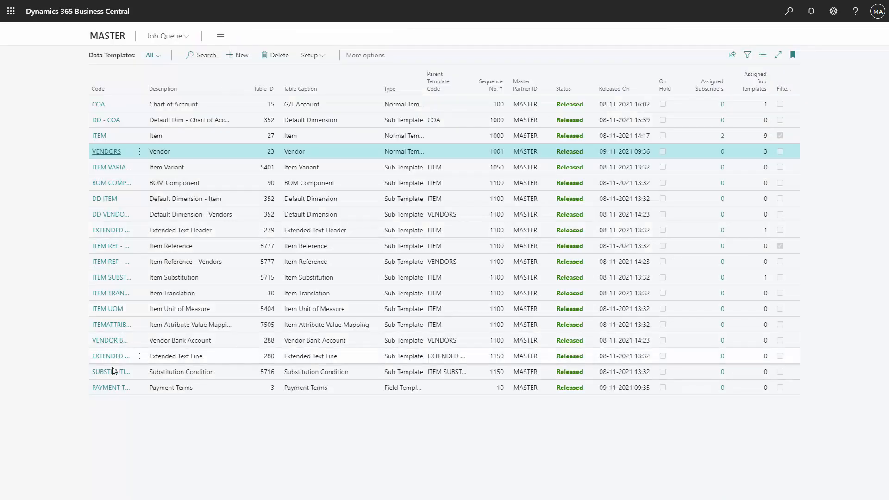
Open the PAYMENT TERMS template's related record data to examine the collected payment terms records
left_click(110, 388)
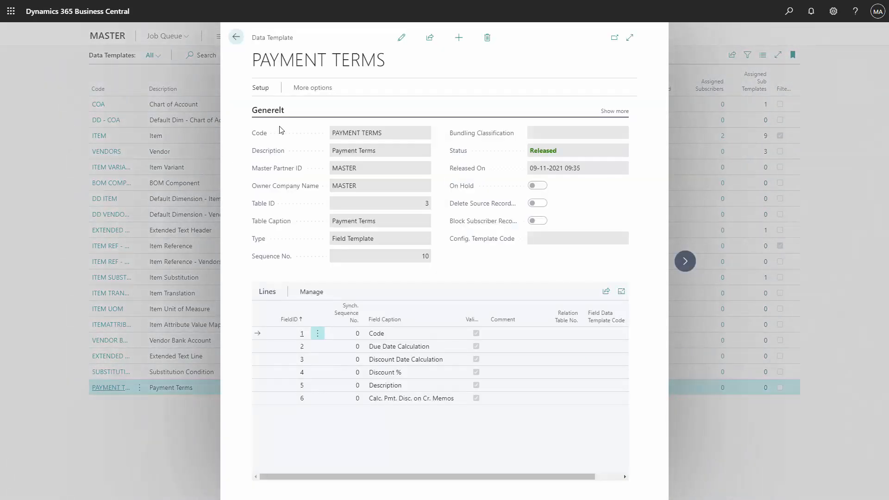
left_click(332, 91)
left_click(334, 92)
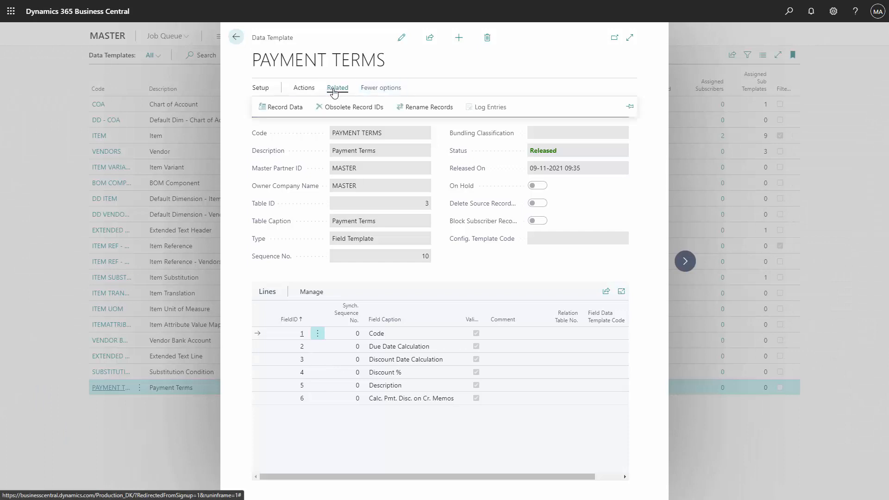
left_click(287, 113)
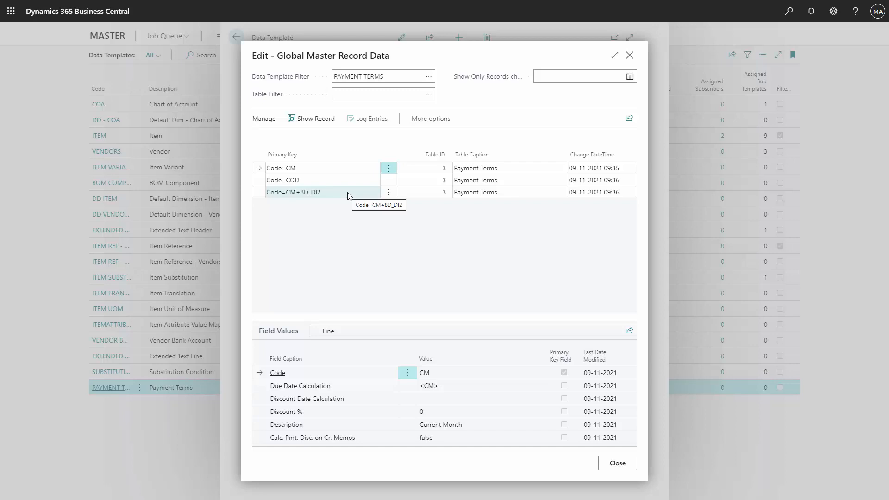
Search for "payment" and open the Payment Terms page to view all payment terms in the company
key("alt+q")
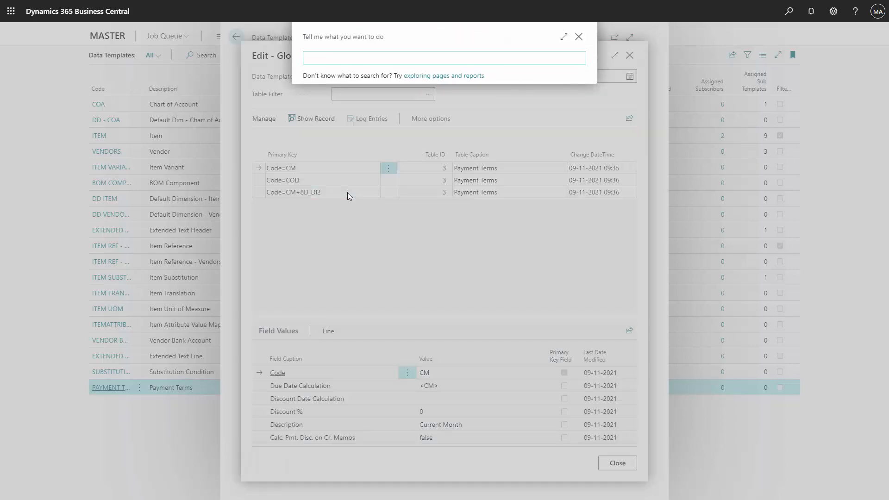
type("payment")
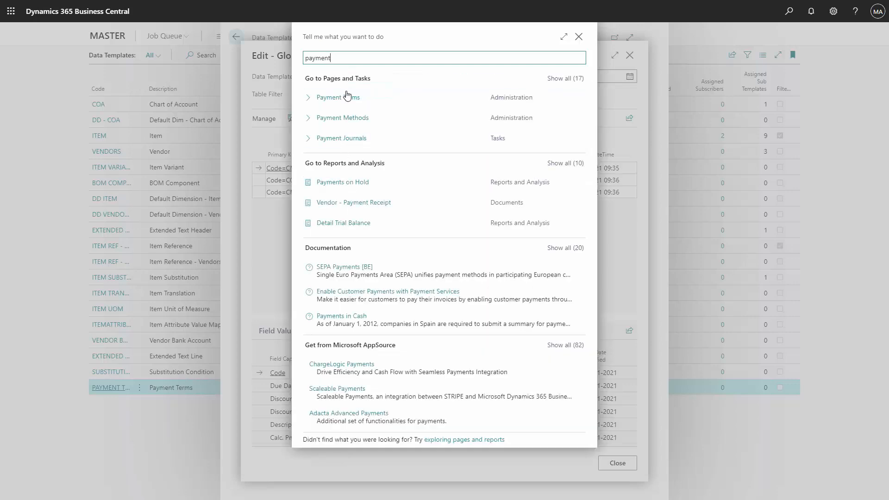
left_click(348, 97)
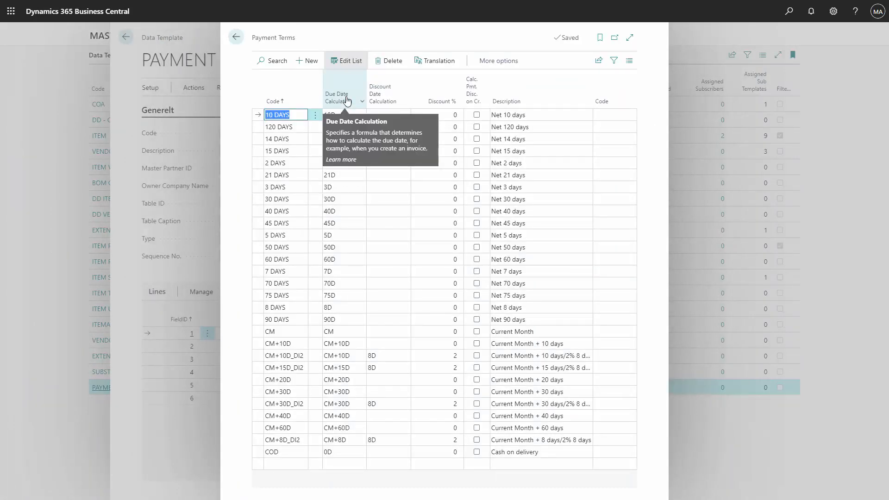